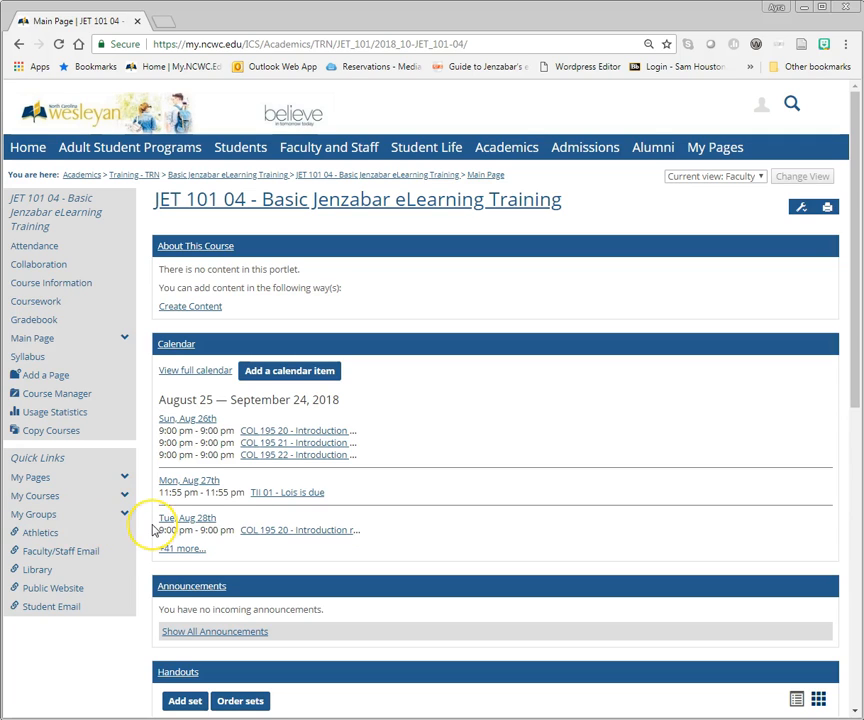
Step: Start a new Basic format assignment in the course's coursework and name it "Current Grade 8/25"
click(38, 301)
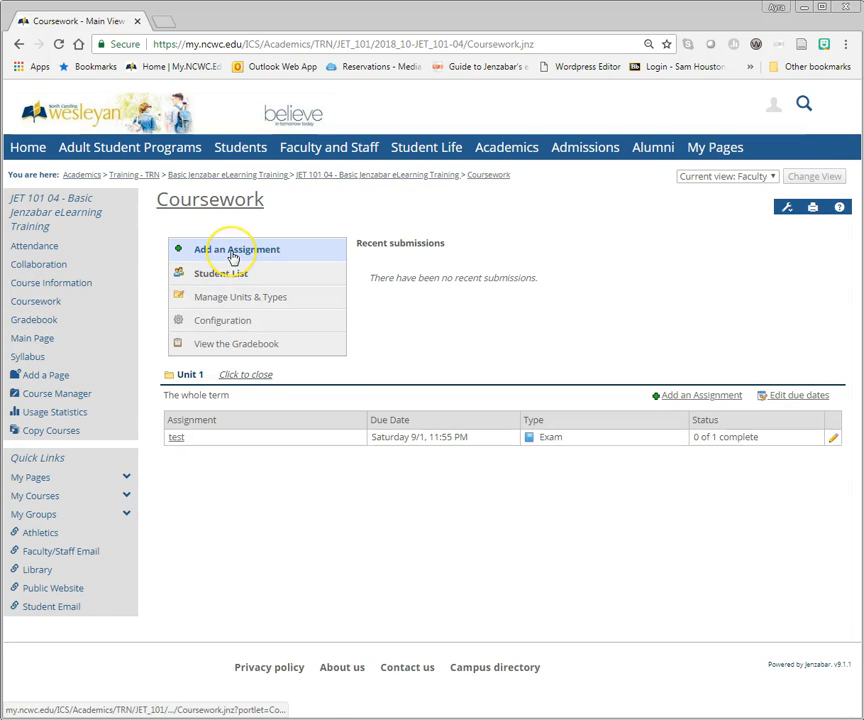
click(233, 258)
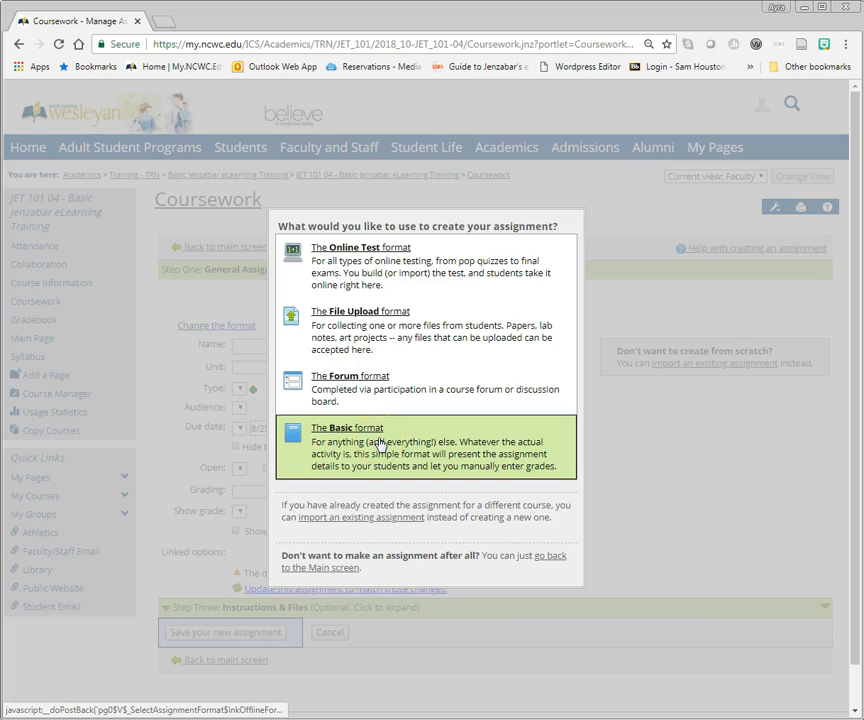
click(380, 444)
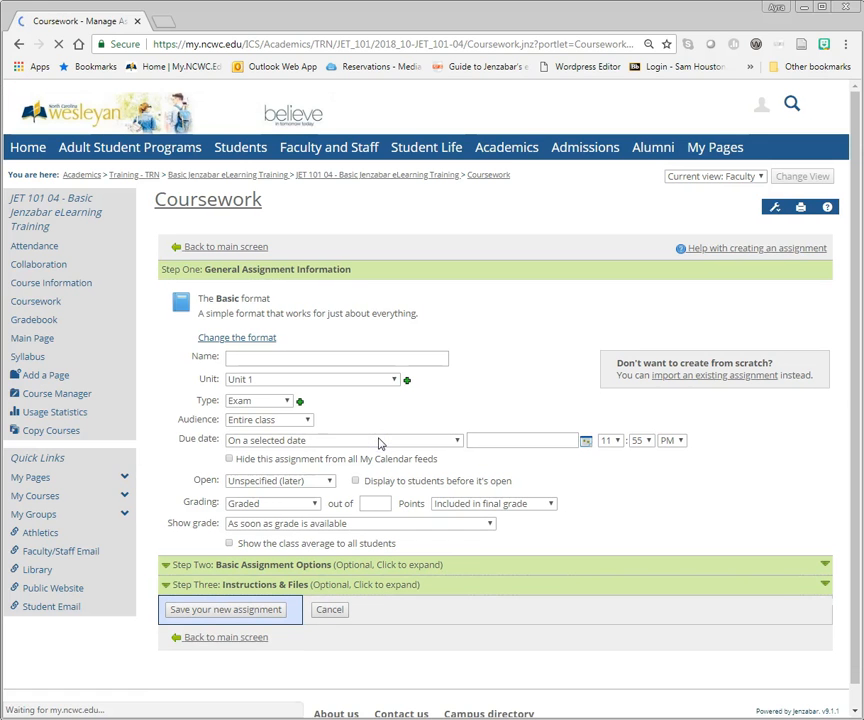
click(353, 360)
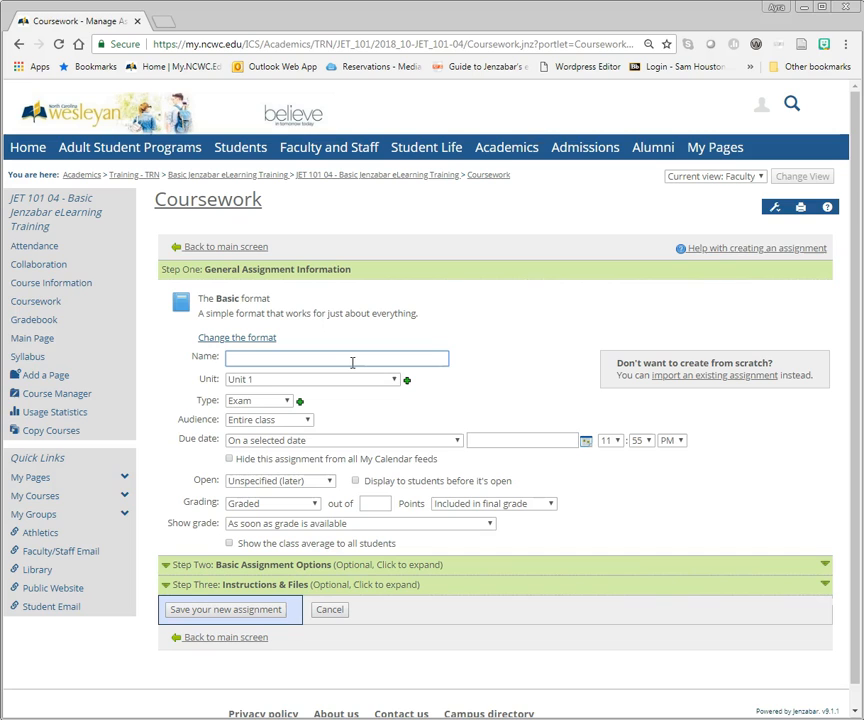
text(Current Grade)
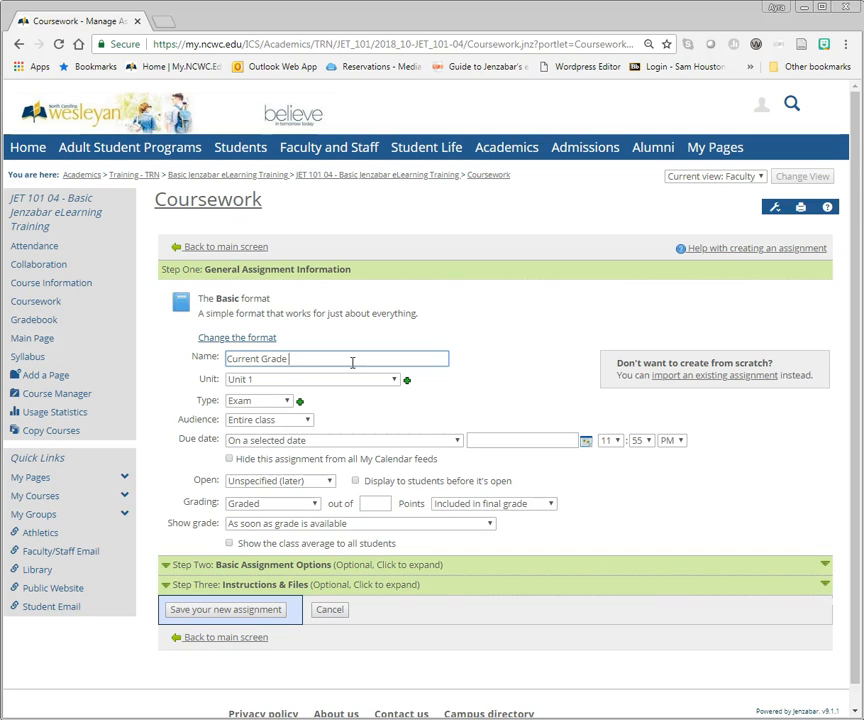
text(8/25)
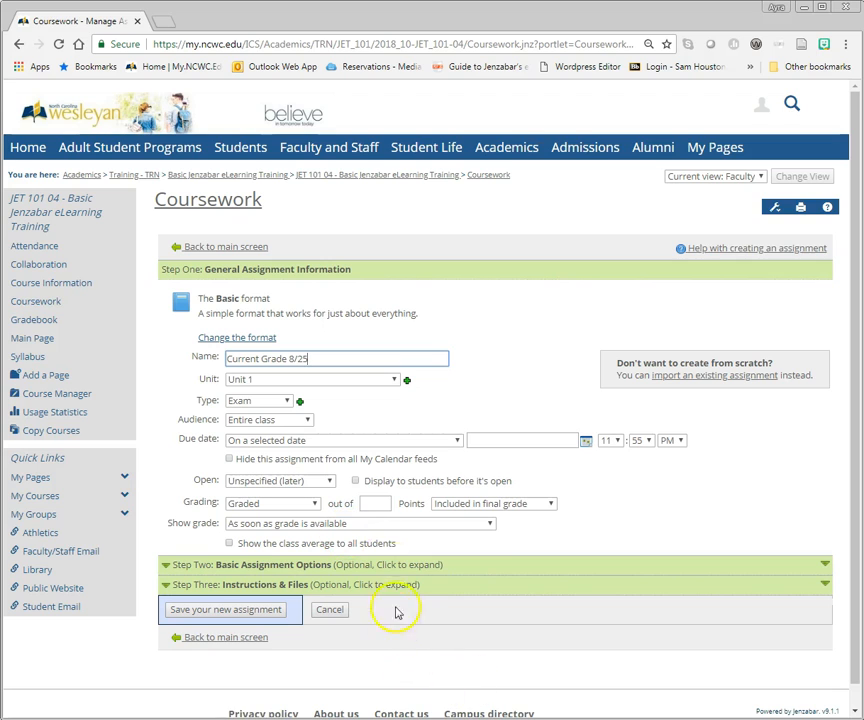
Step: Make the assignment due before the end of the course and open it immediately
click(457, 442)
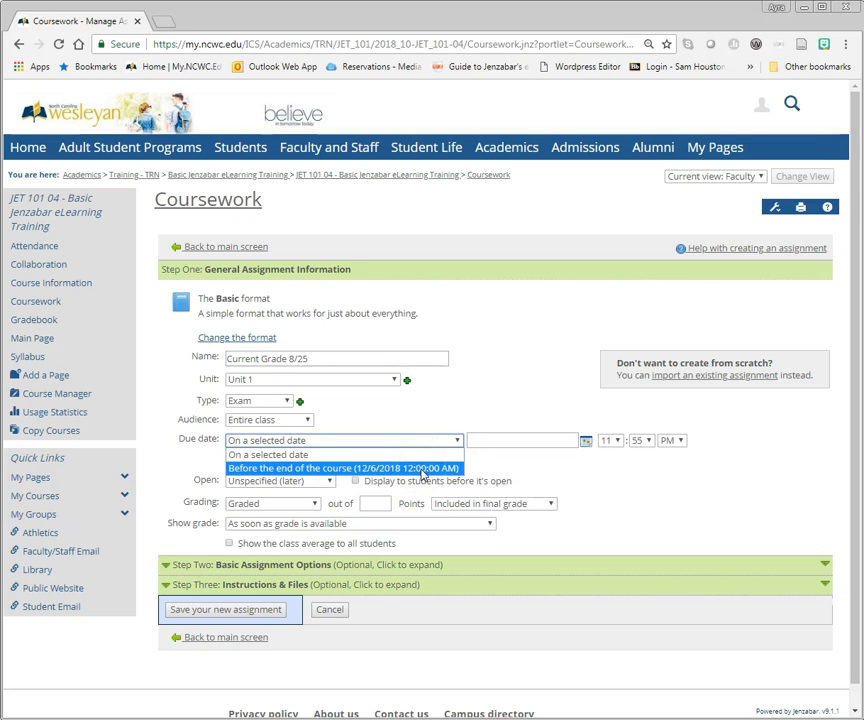
click(421, 469)
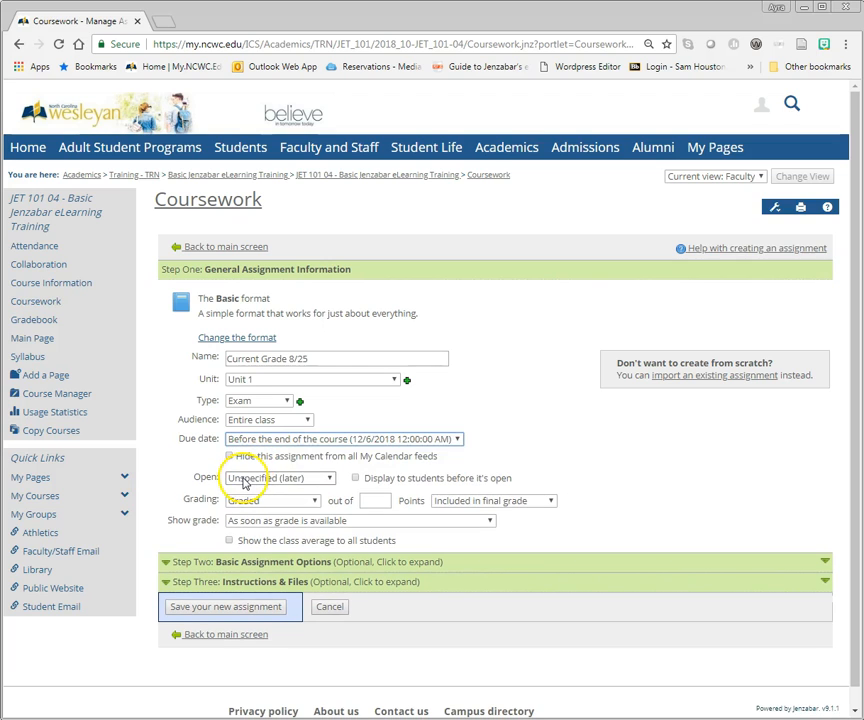
click(244, 481)
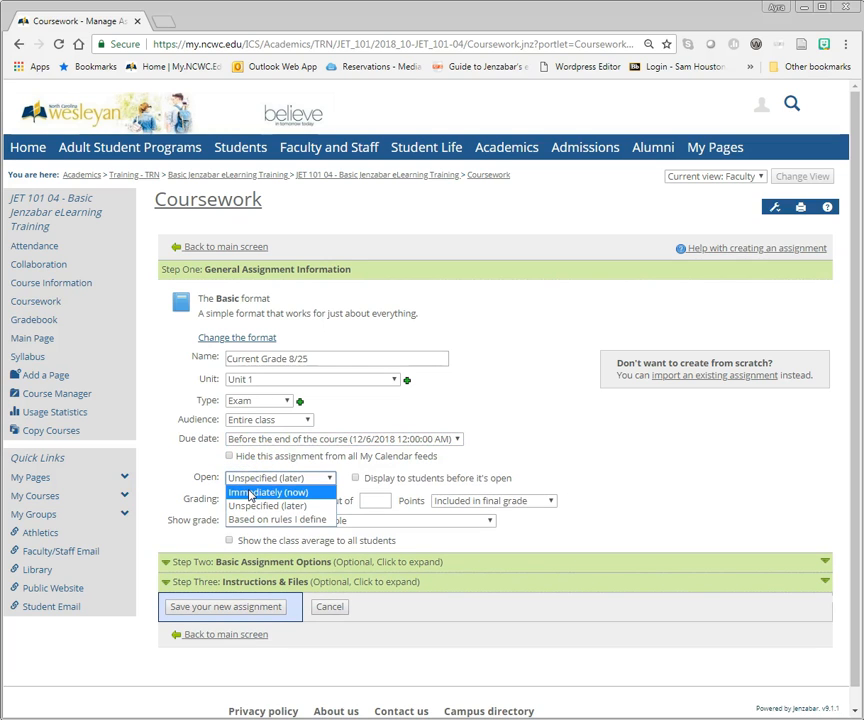
click(249, 493)
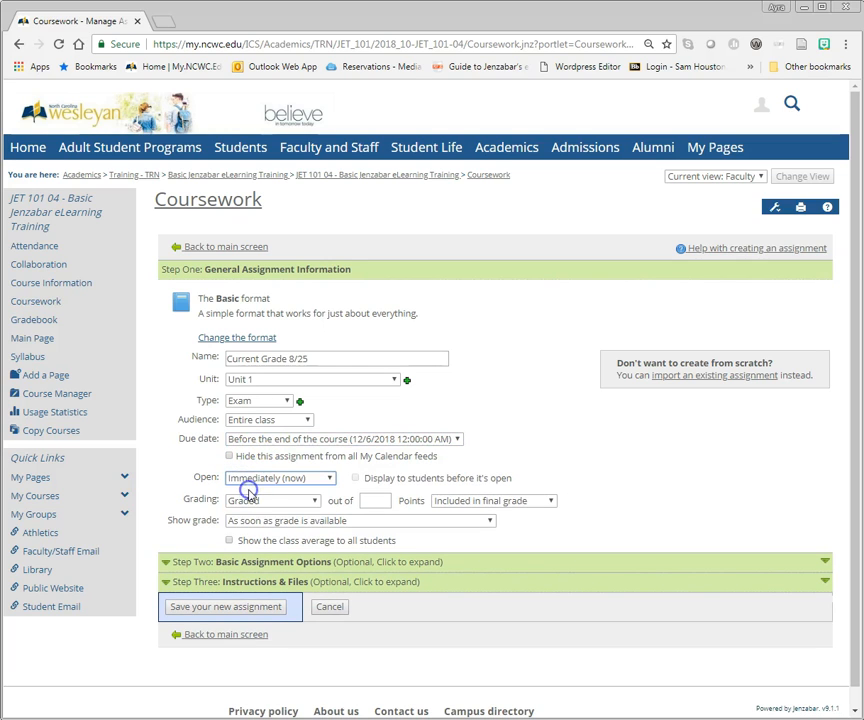
Step: Grade the assignment out of 100 points and save it
click(373, 501)
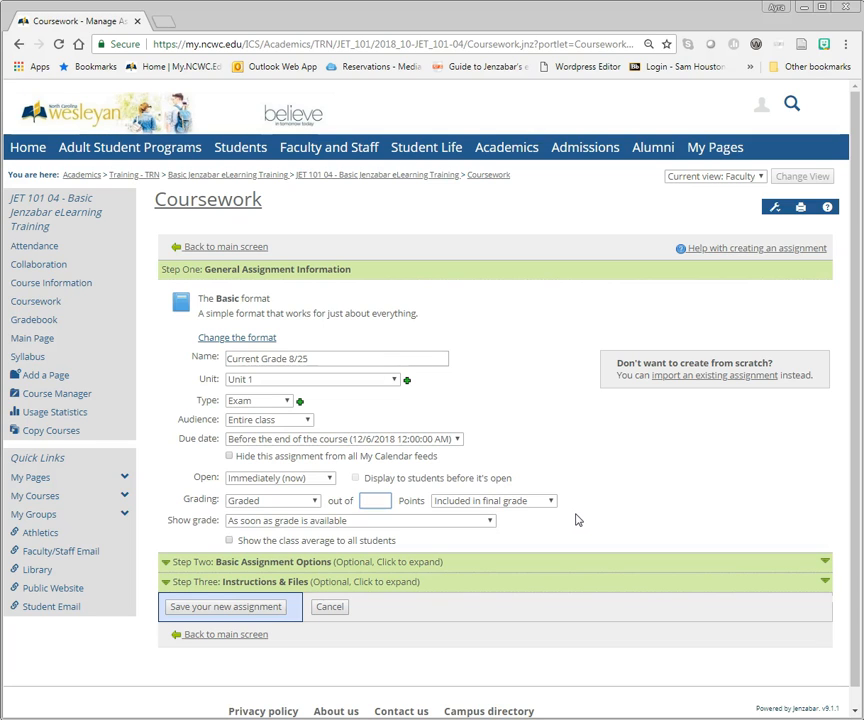
text(100)
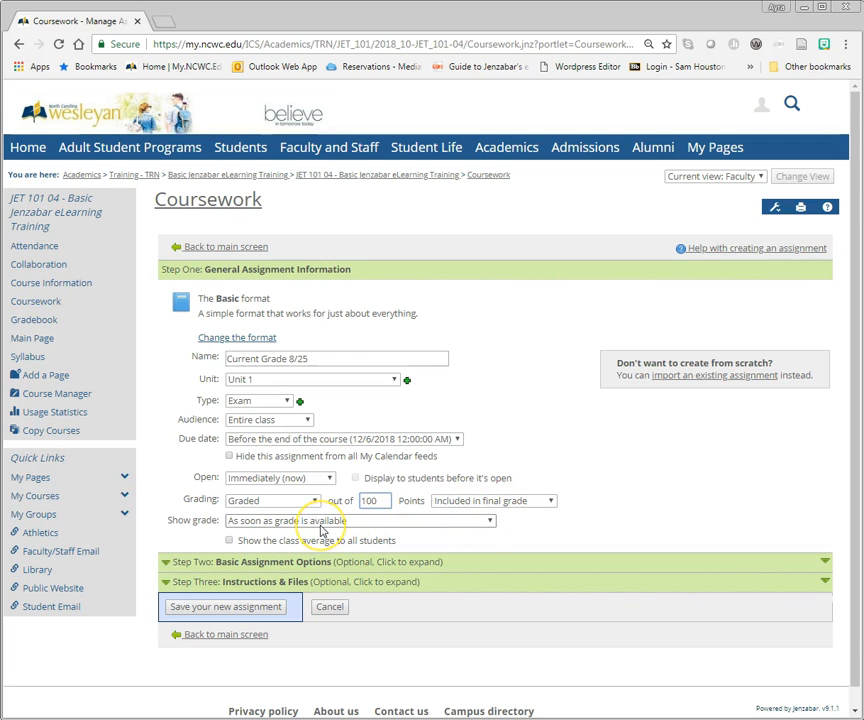
click(242, 607)
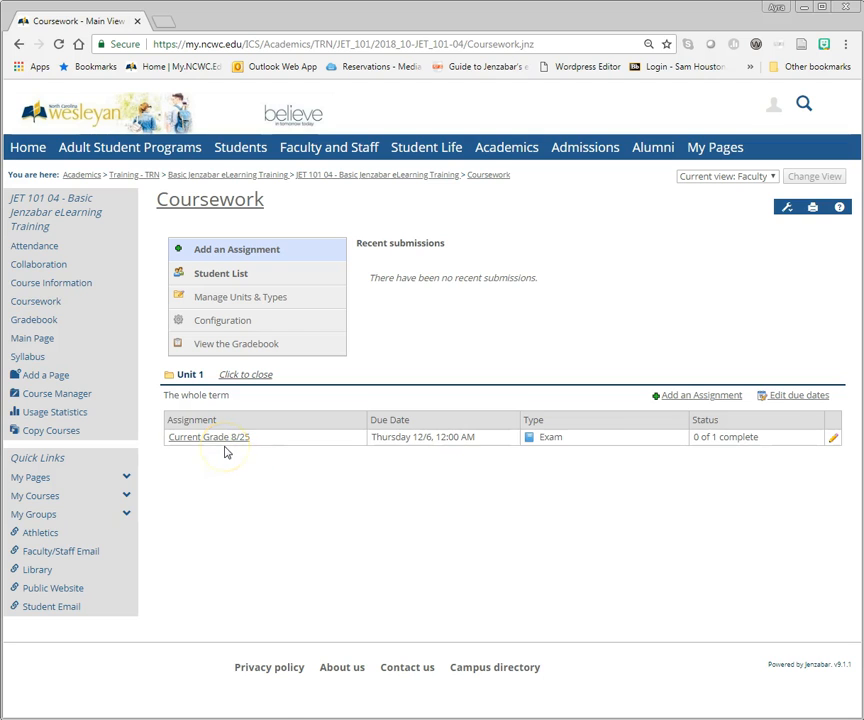
Step: In the gradebook, decline including an attendance grade in the final grade and open the full gradebook
click(49, 322)
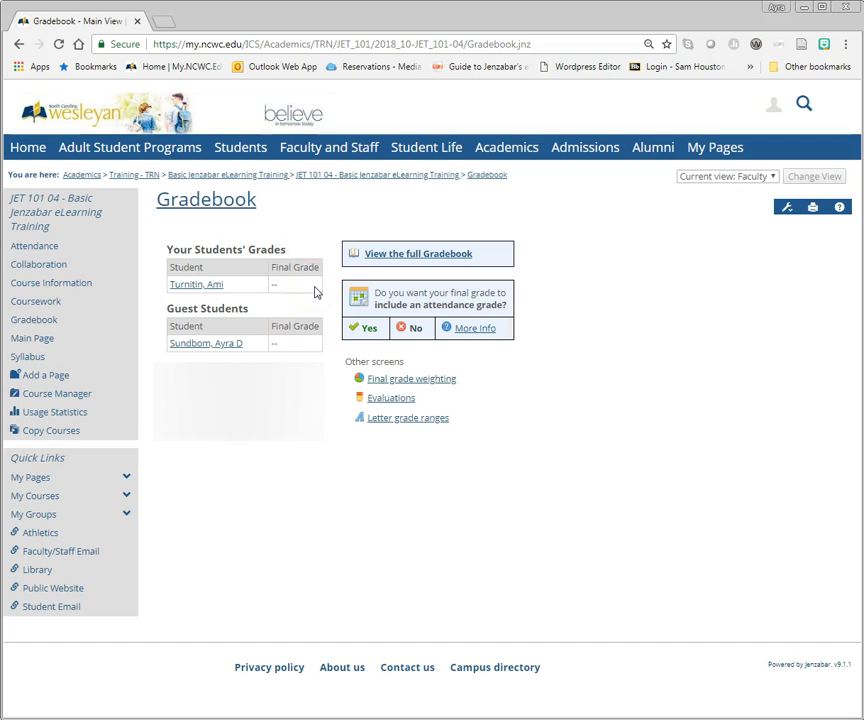
click(411, 331)
click(444, 256)
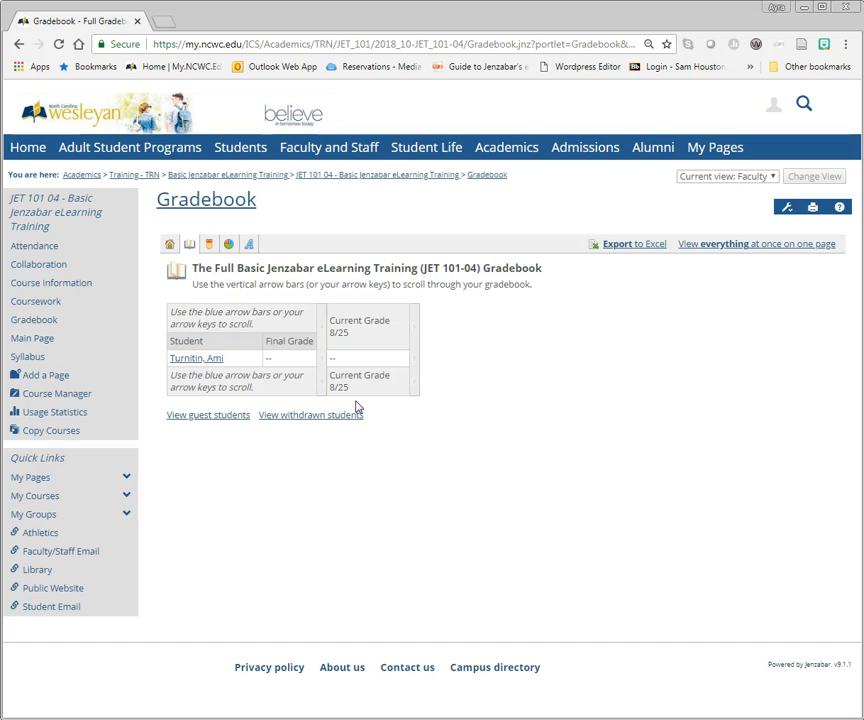
Step: Change the course's letter grade scale to ABCDF with +/-, accepting the overwrite of the current scale
click(250, 250)
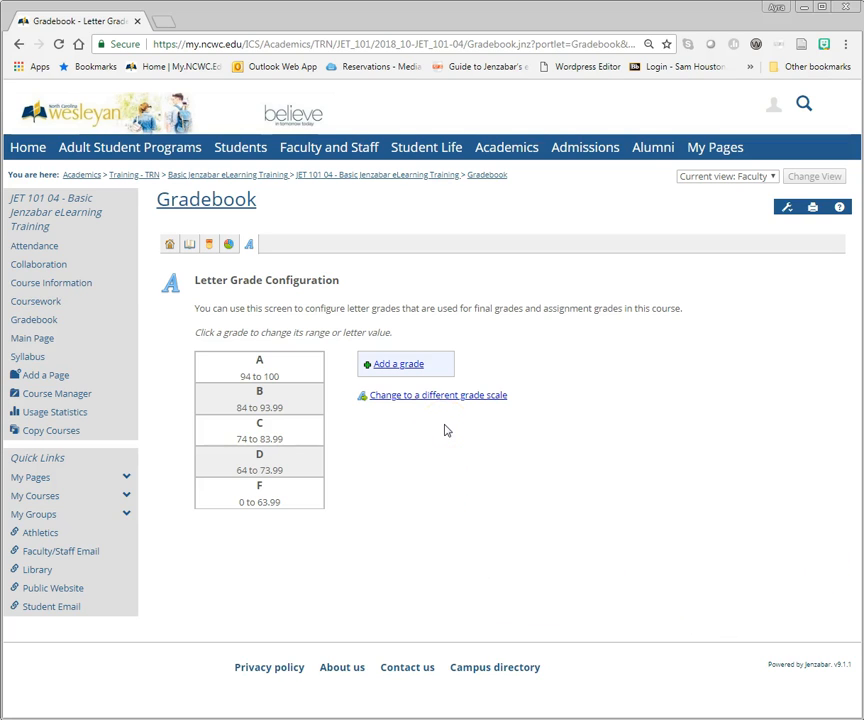
click(462, 397)
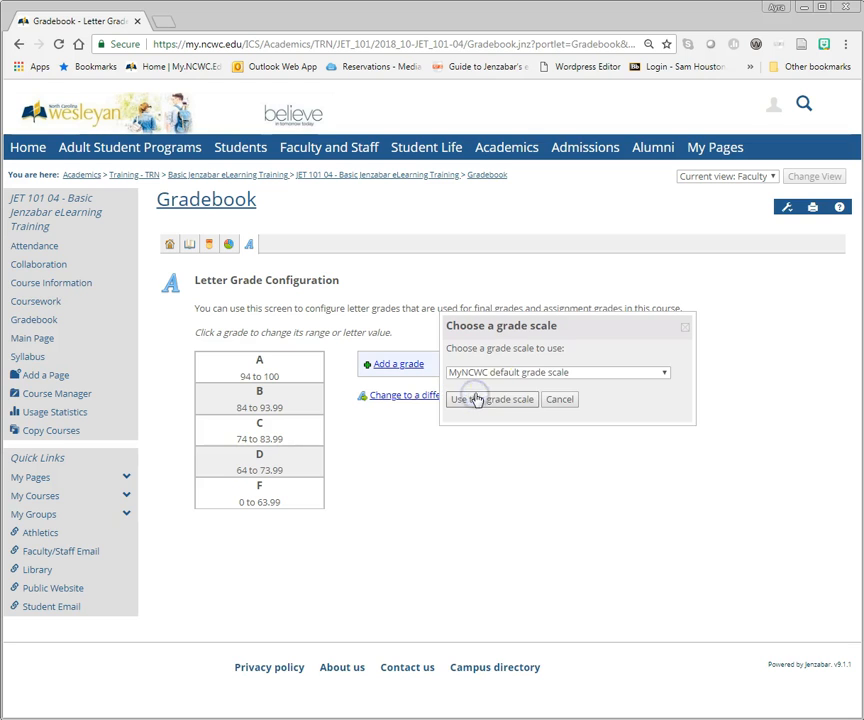
click(600, 376)
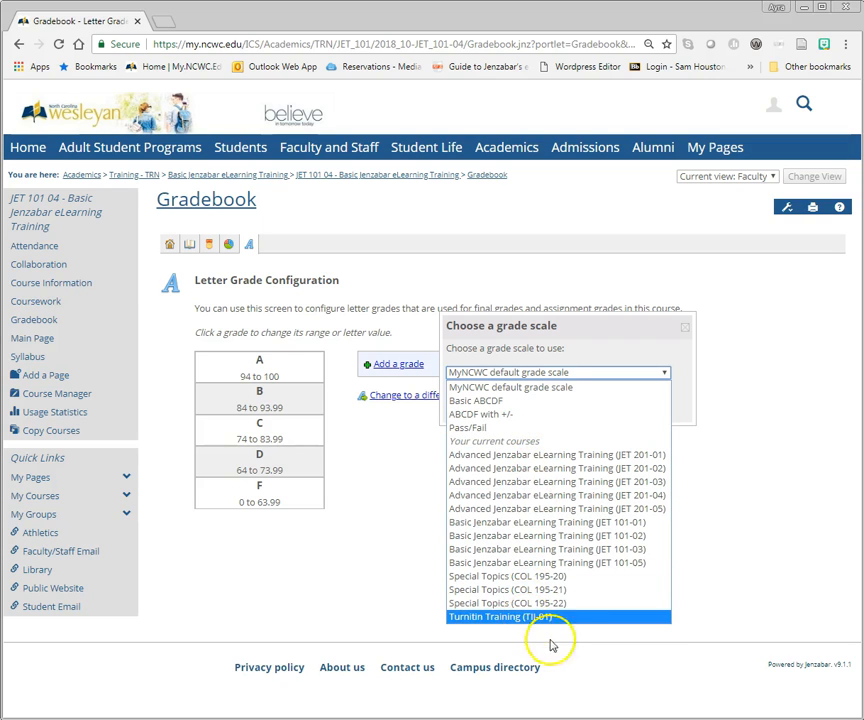
click(493, 416)
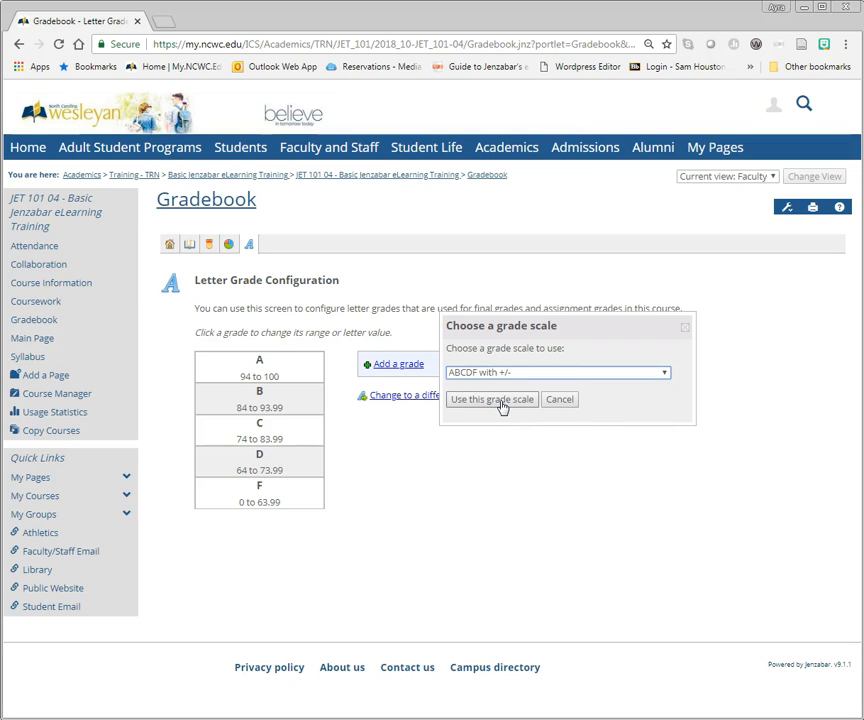
click(500, 400)
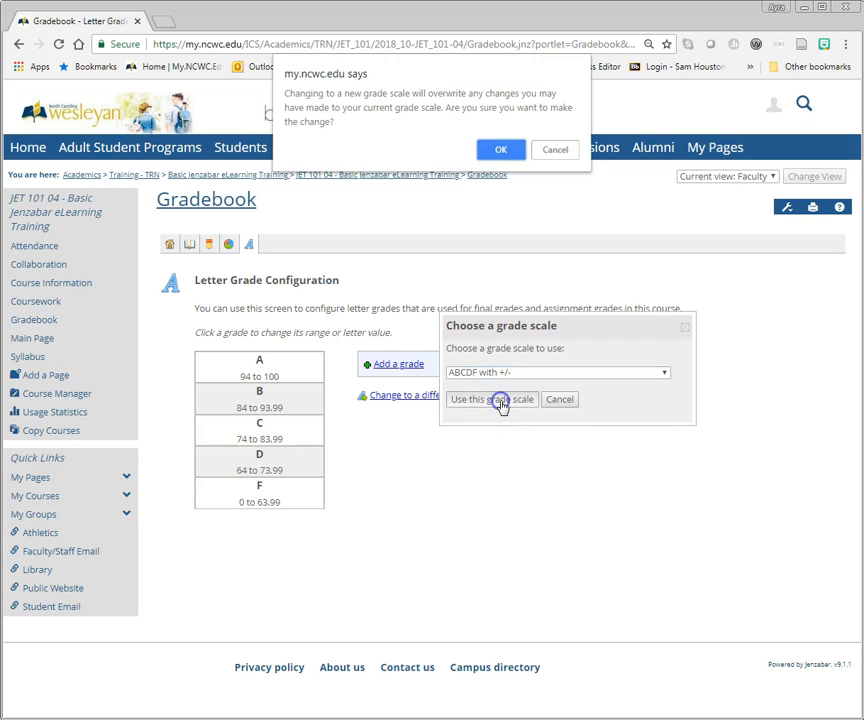
click(495, 151)
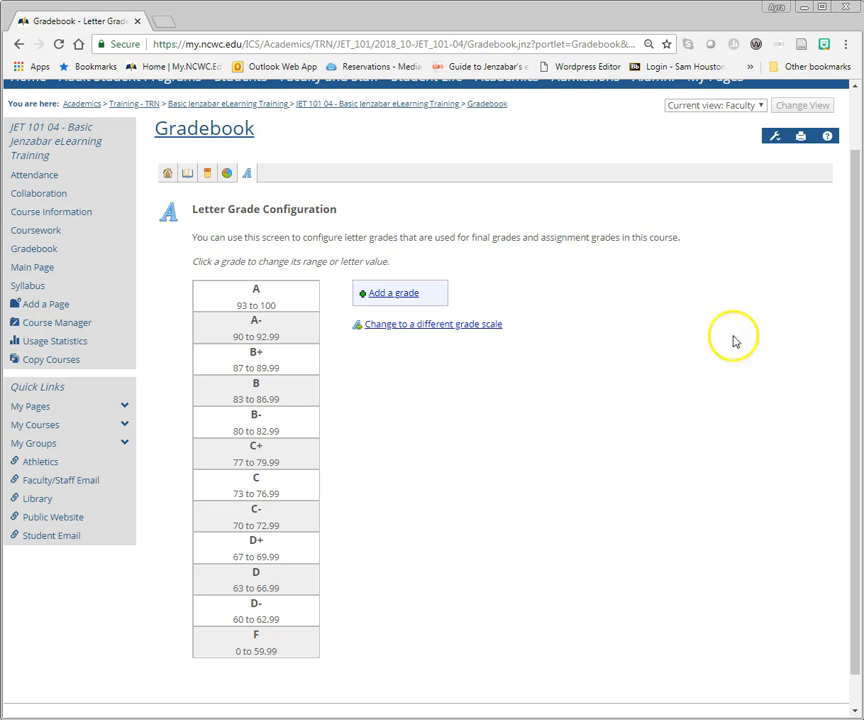
Step: Delete the D- grade from the letter grade scale
click(275, 617)
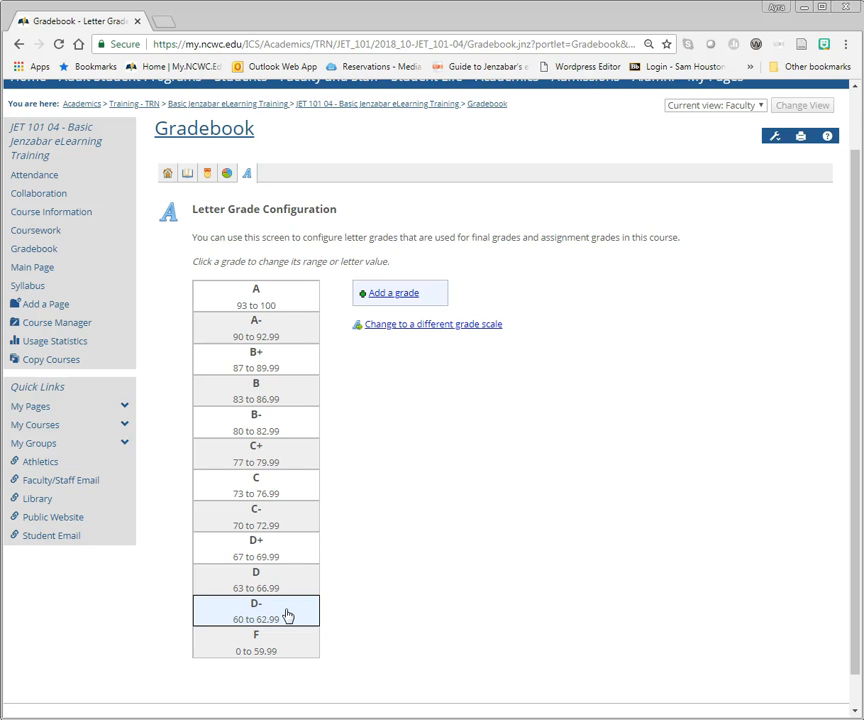
click(287, 615)
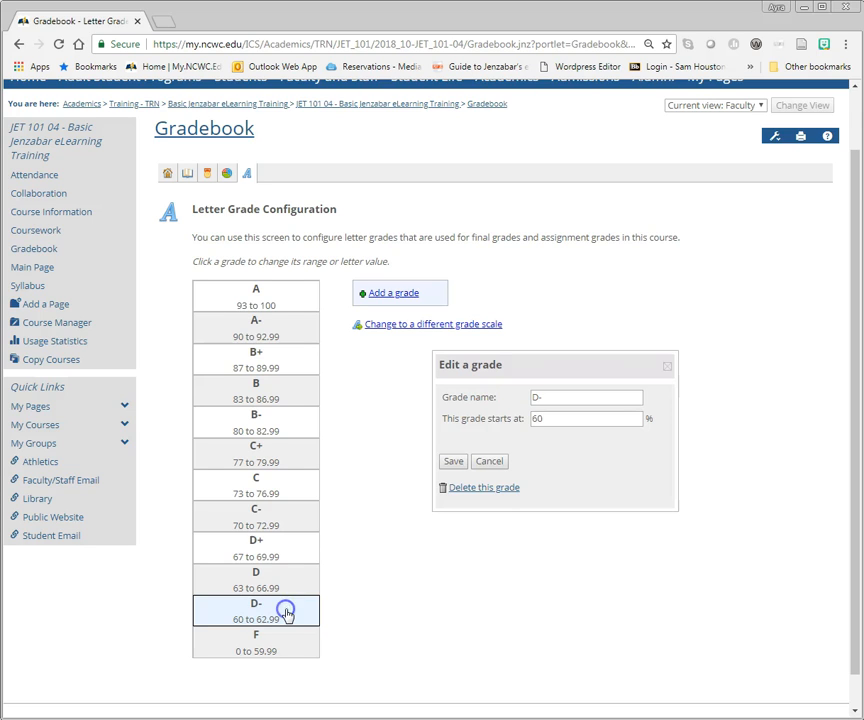
click(508, 490)
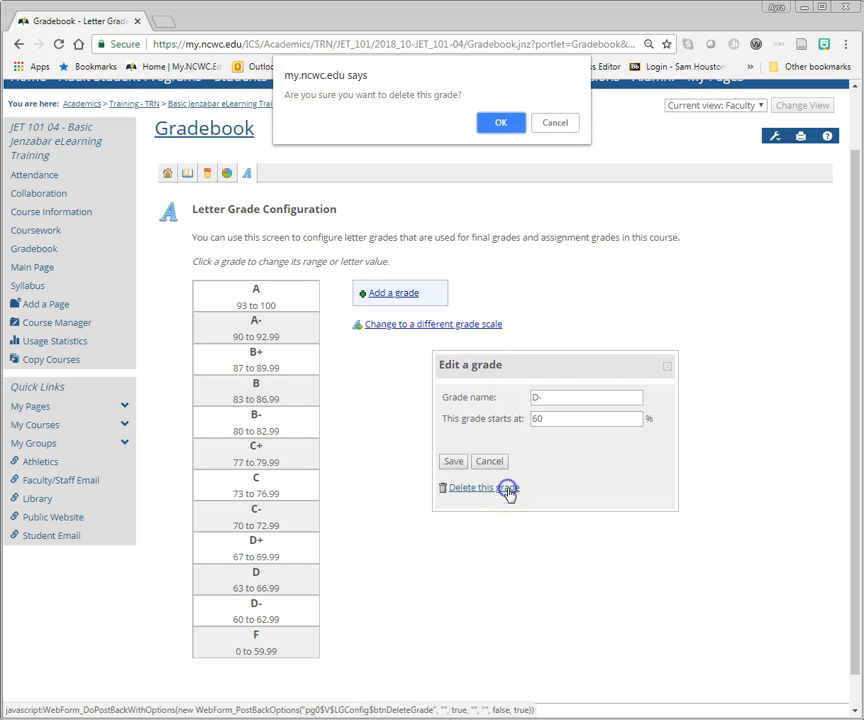
click(513, 123)
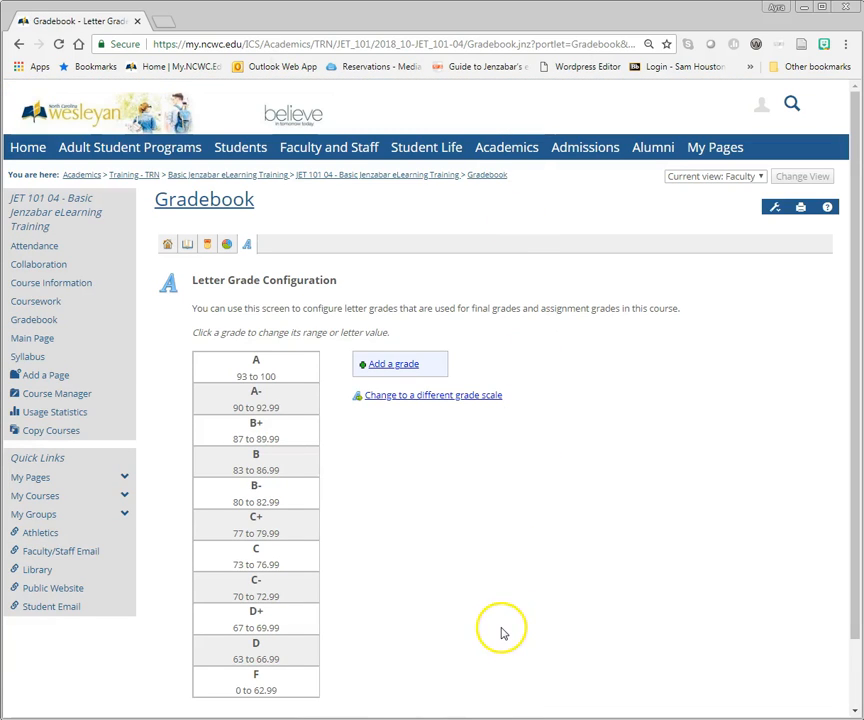
Step: Set the A grade to start at 92.5% and save it
scroll(502, 633, down, 2)
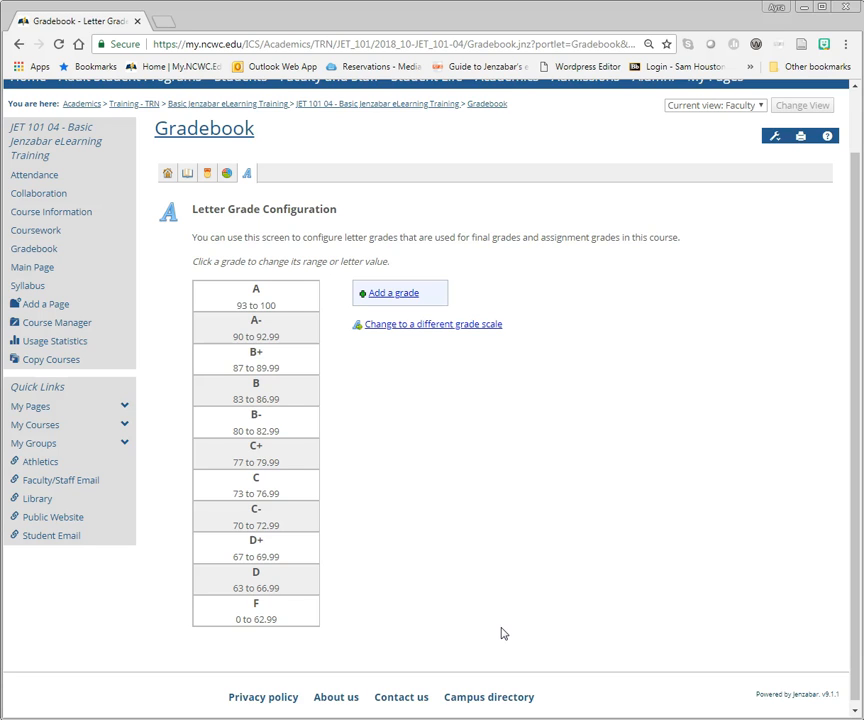
click(256, 303)
click(560, 402)
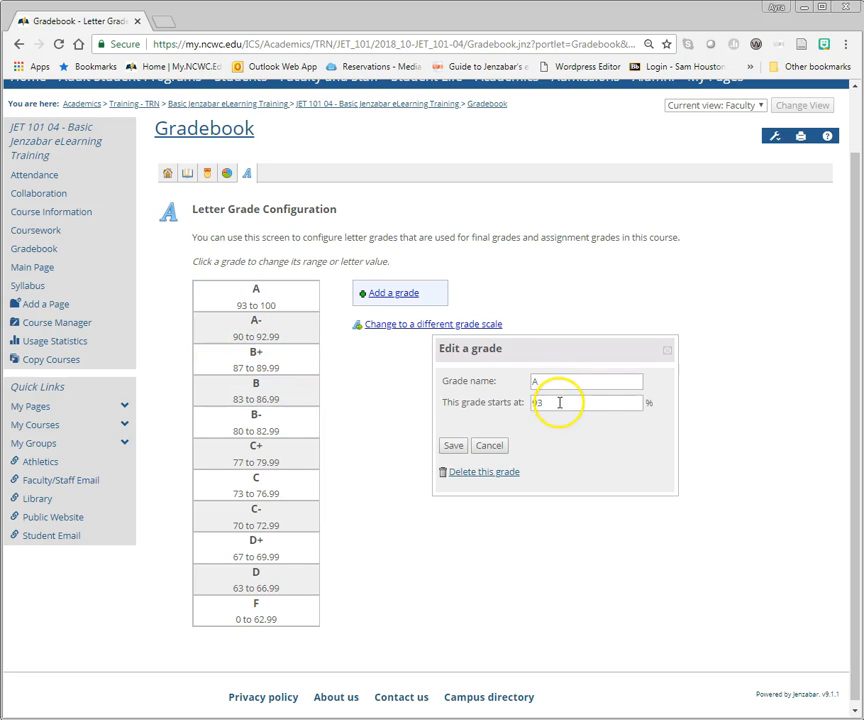
key(BackSpace)
text(2.5)
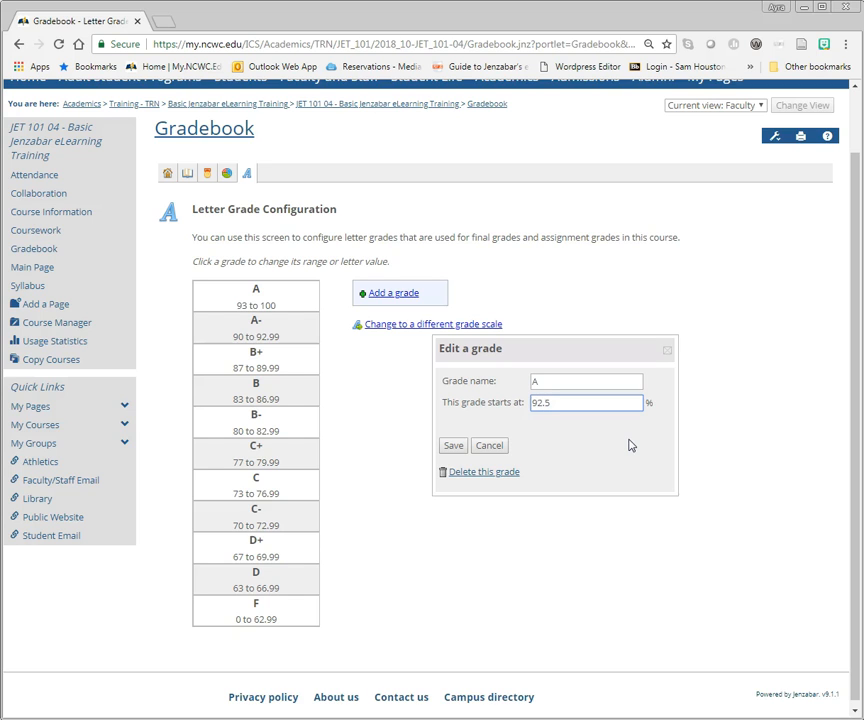
click(455, 446)
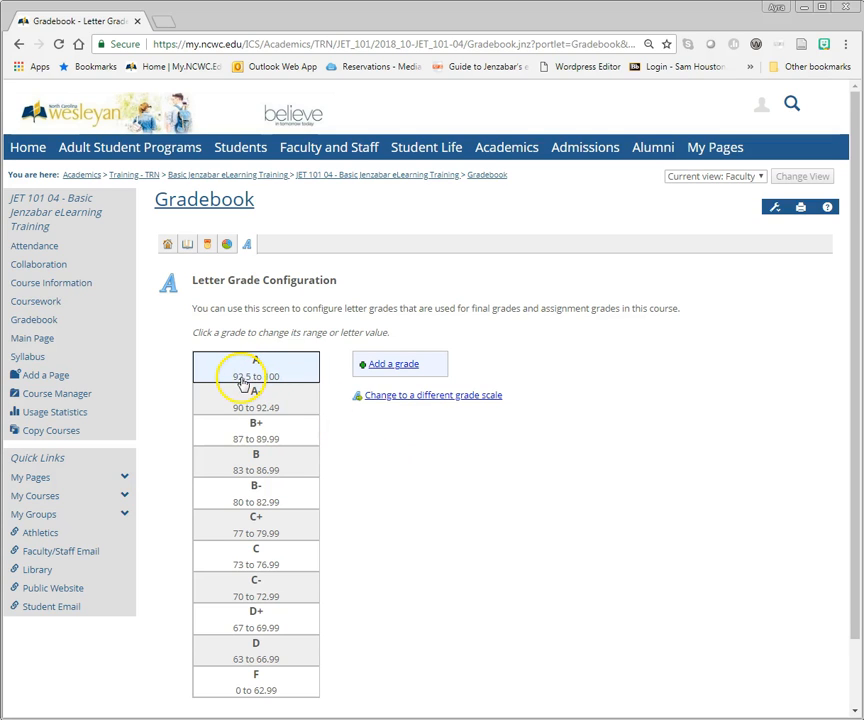
Step: Set the A- grade to start at 89.5% and save it
click(280, 405)
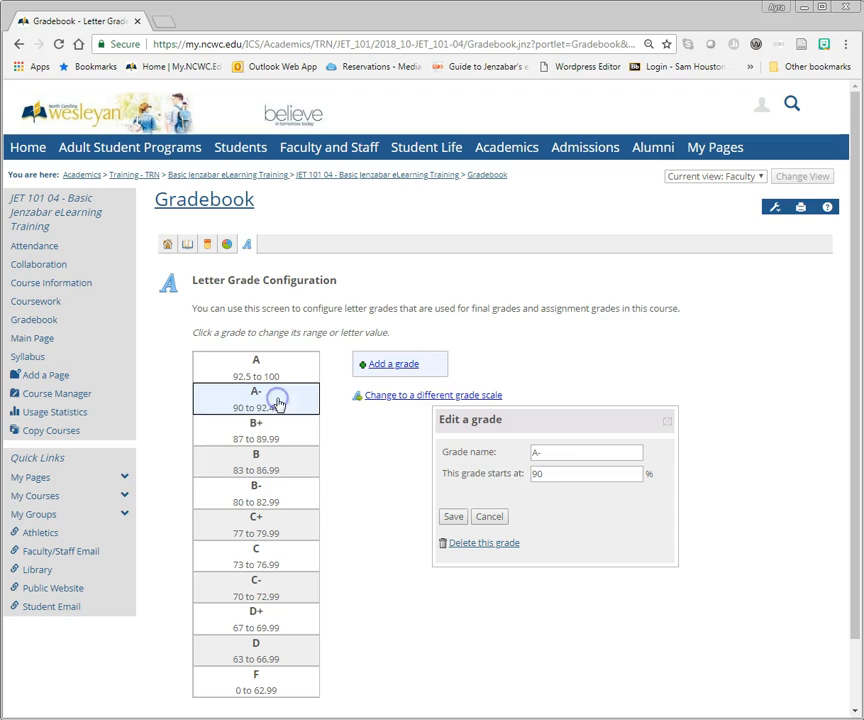
drag(554, 477, 505, 478)
text(89.5)
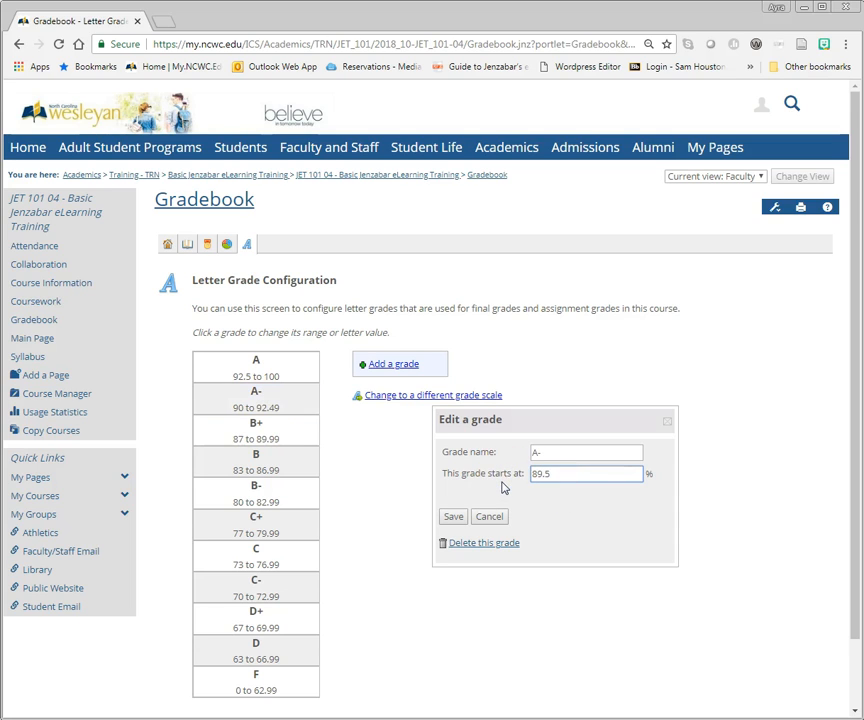
click(452, 517)
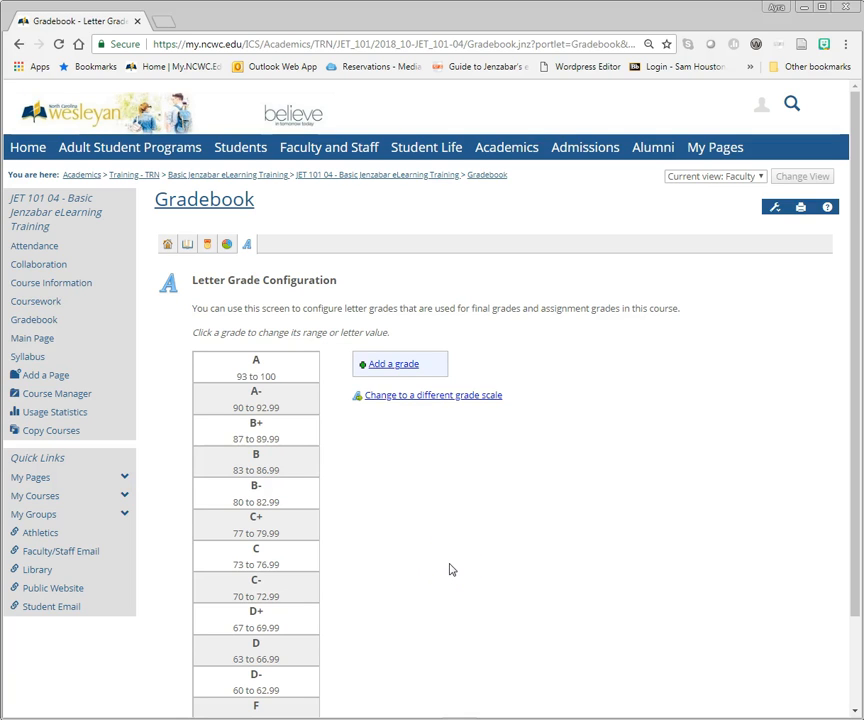
Step: Change the course's letter grade scale to Pass/Fail, accepting the overwrite of the current scale
click(461, 399)
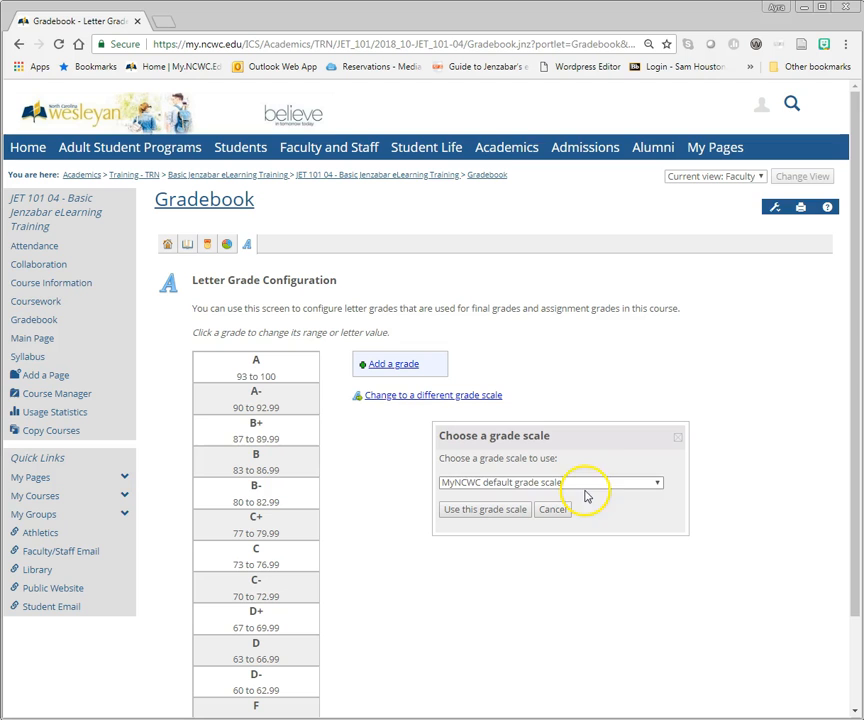
click(614, 484)
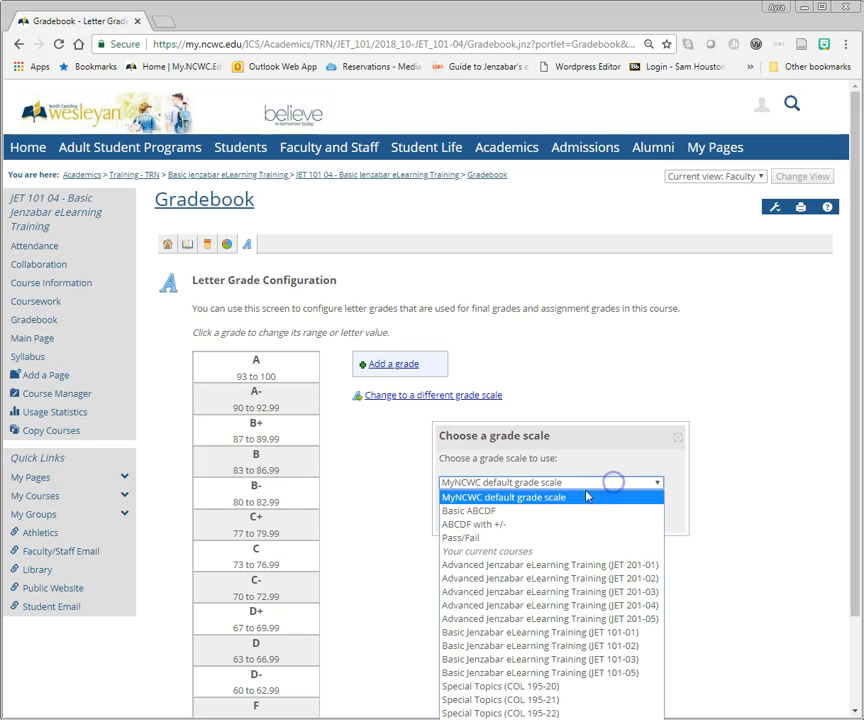
click(480, 538)
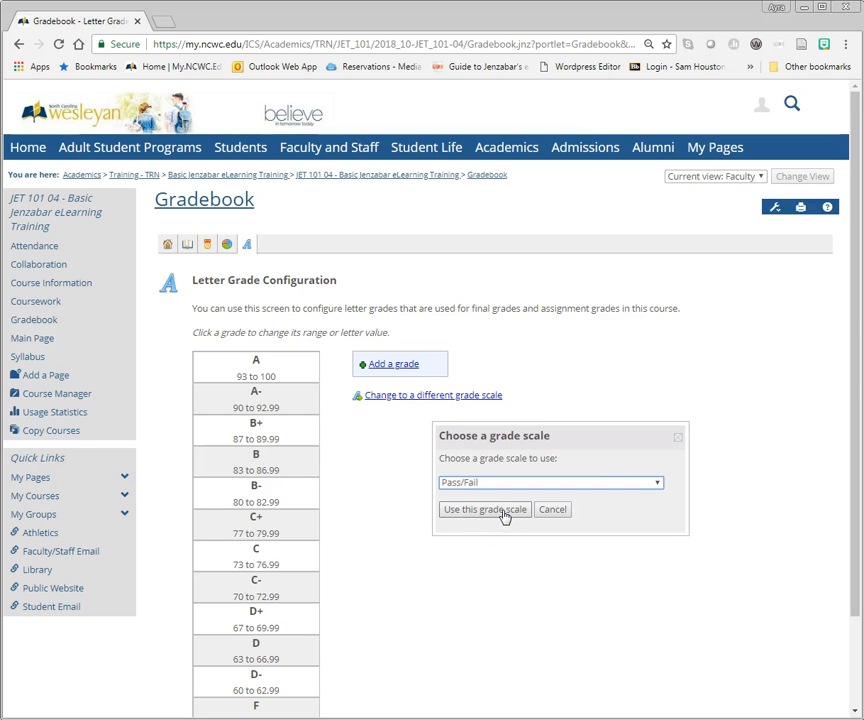
click(503, 511)
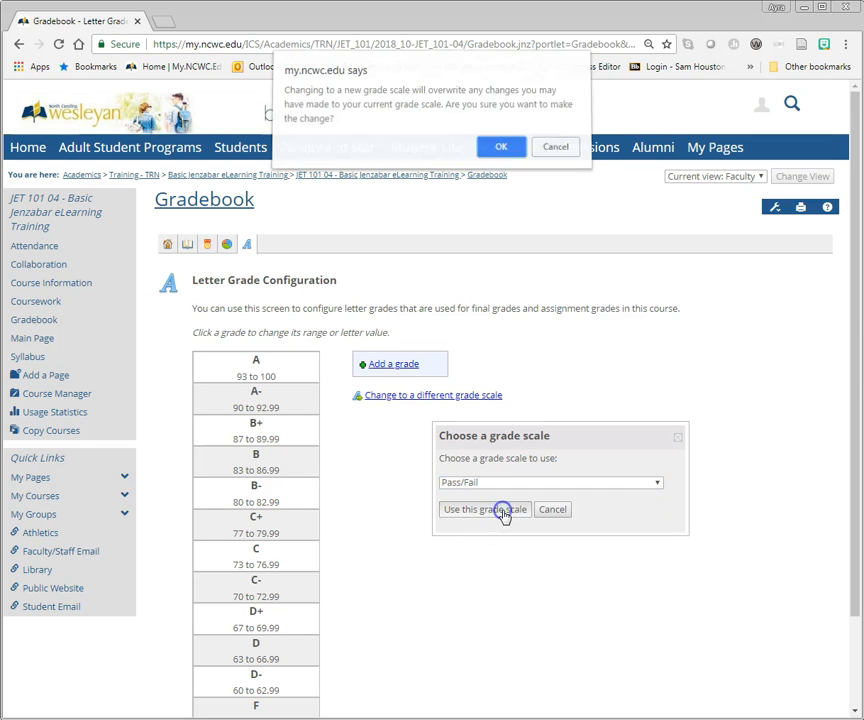
click(503, 151)
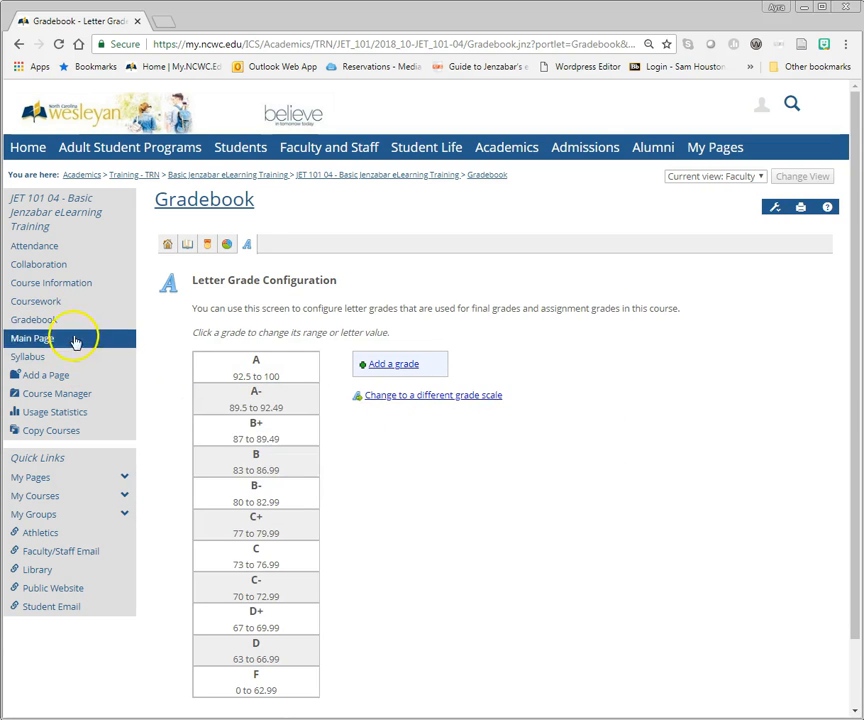
Step: Give the enrolled student a partial grade of 95 on the Current Grade 8/25 assignment in Coursework, and open the Gradebook
click(38, 303)
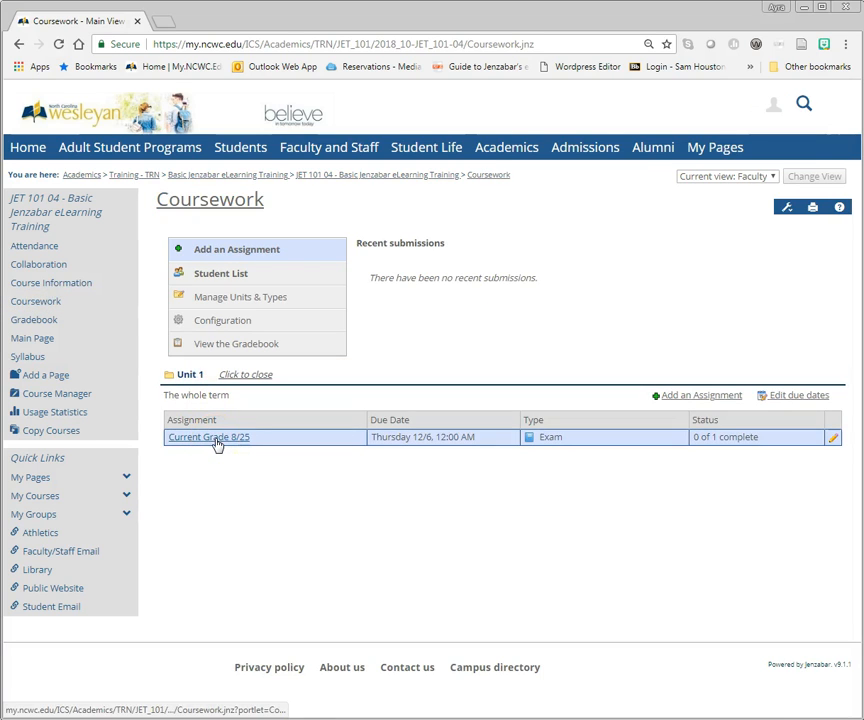
click(215, 441)
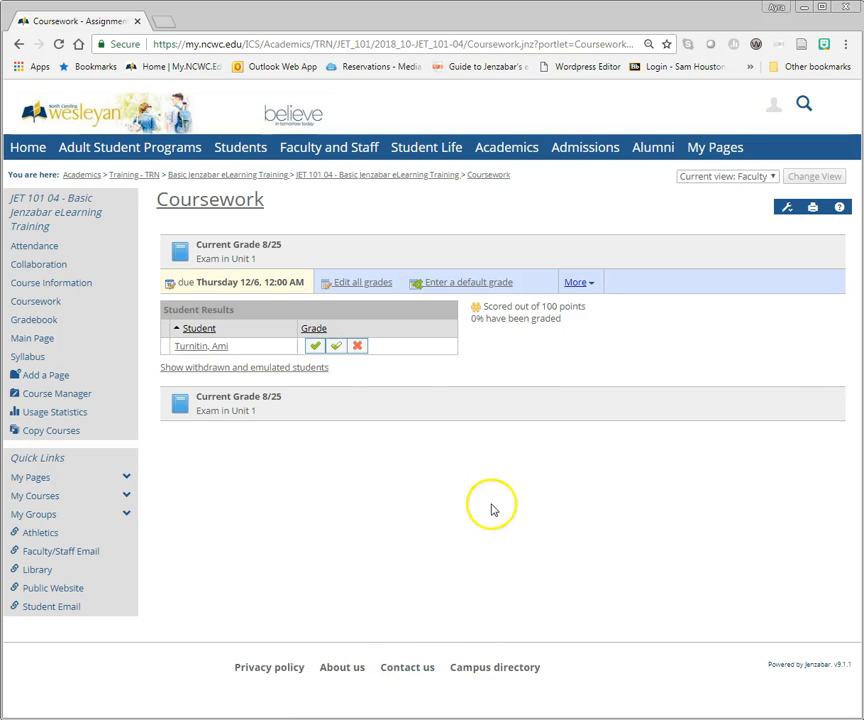
click(591, 285)
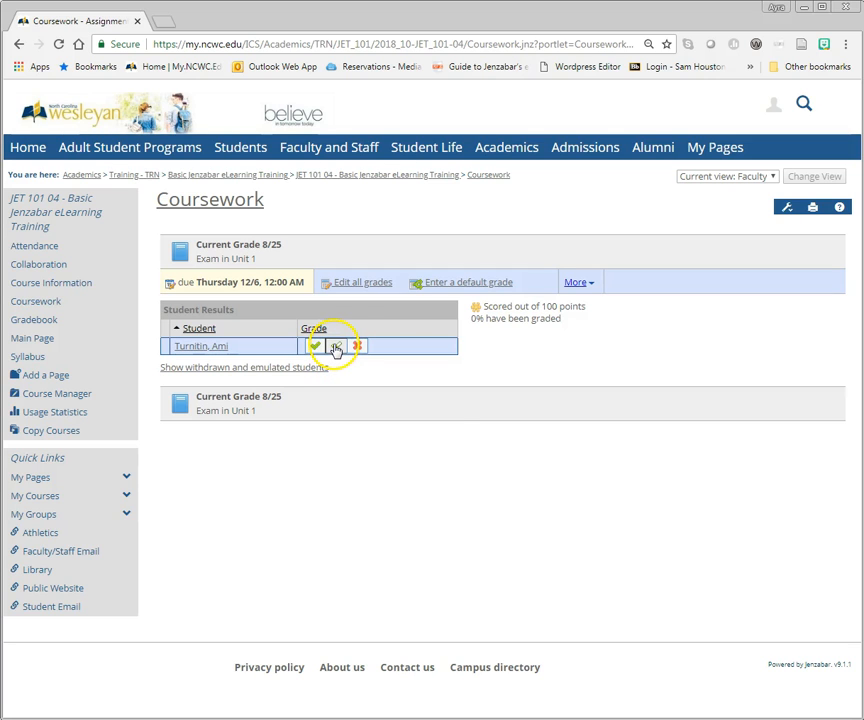
click(336, 347)
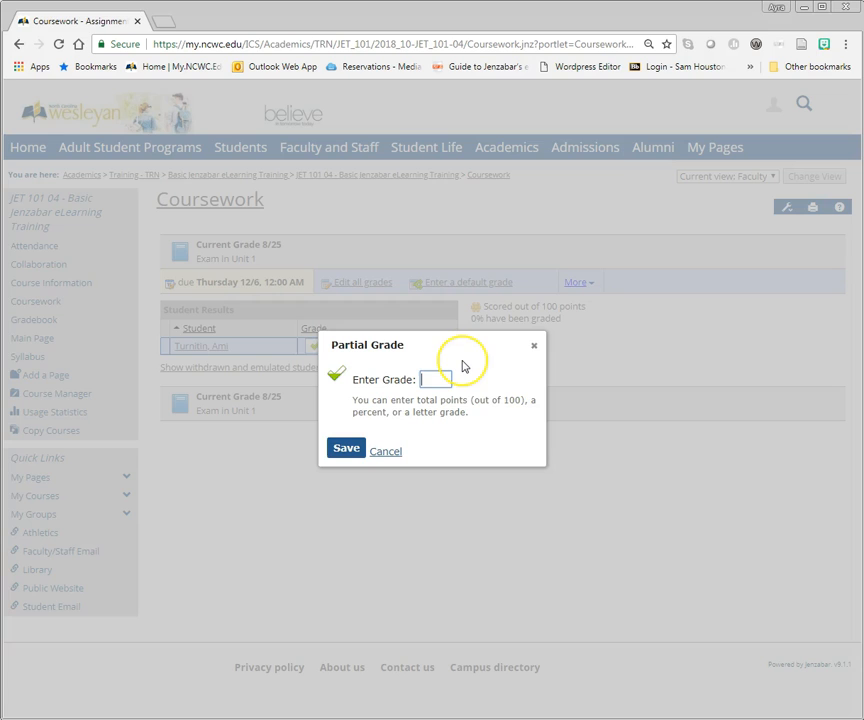
text(95)
click(348, 449)
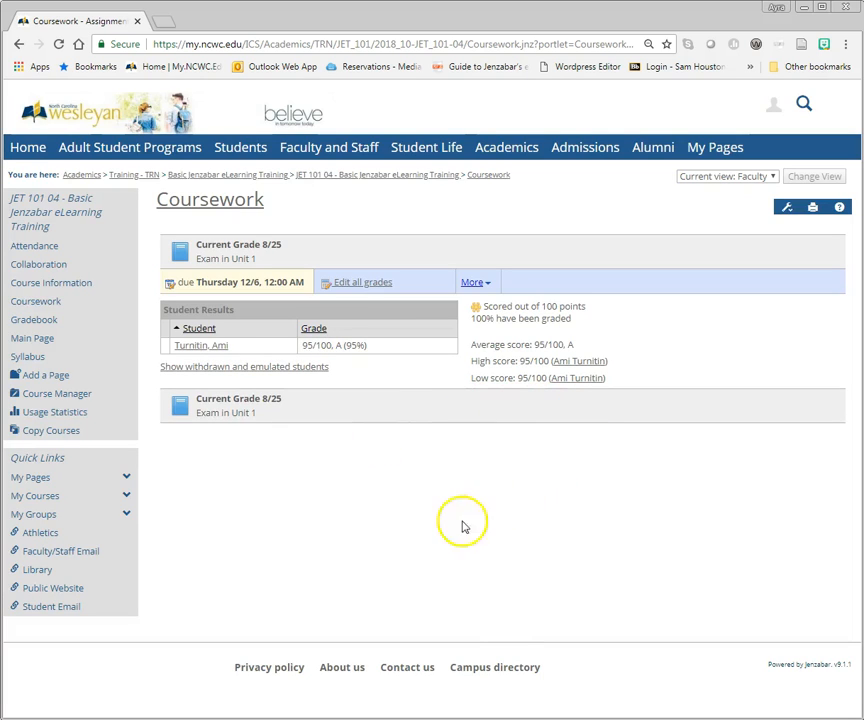
click(33, 320)
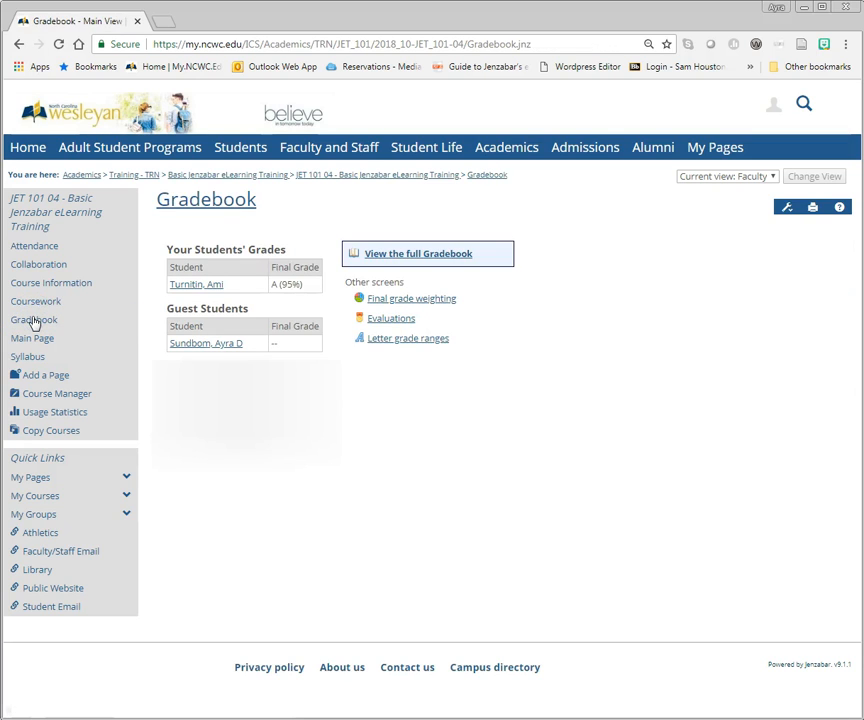